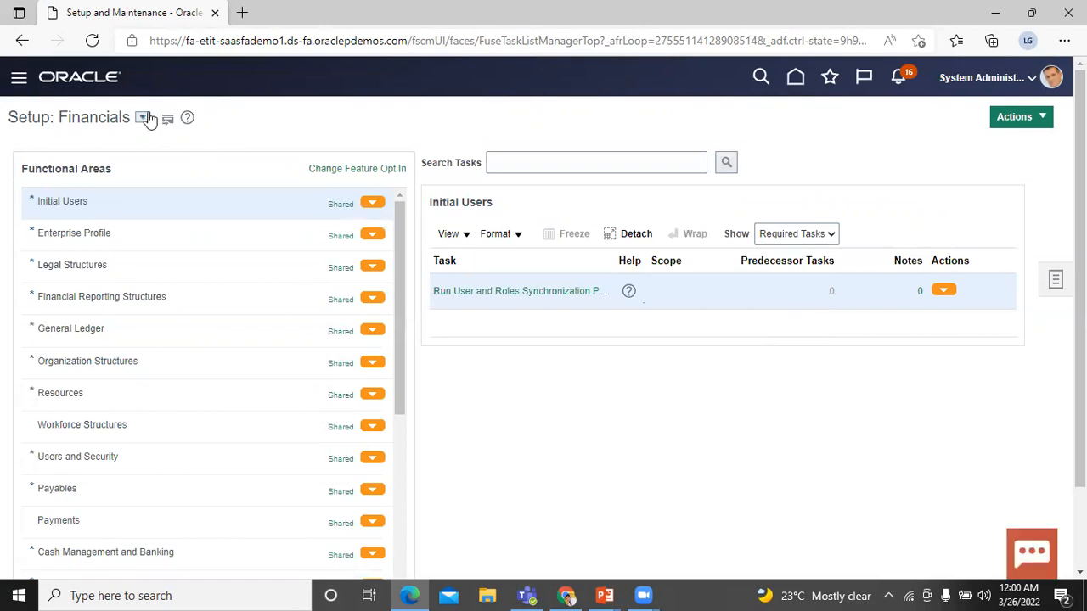
Switch the setup offering to Sales.
left_click(142, 117)
left_click_drag(406, 178, 409, 265)
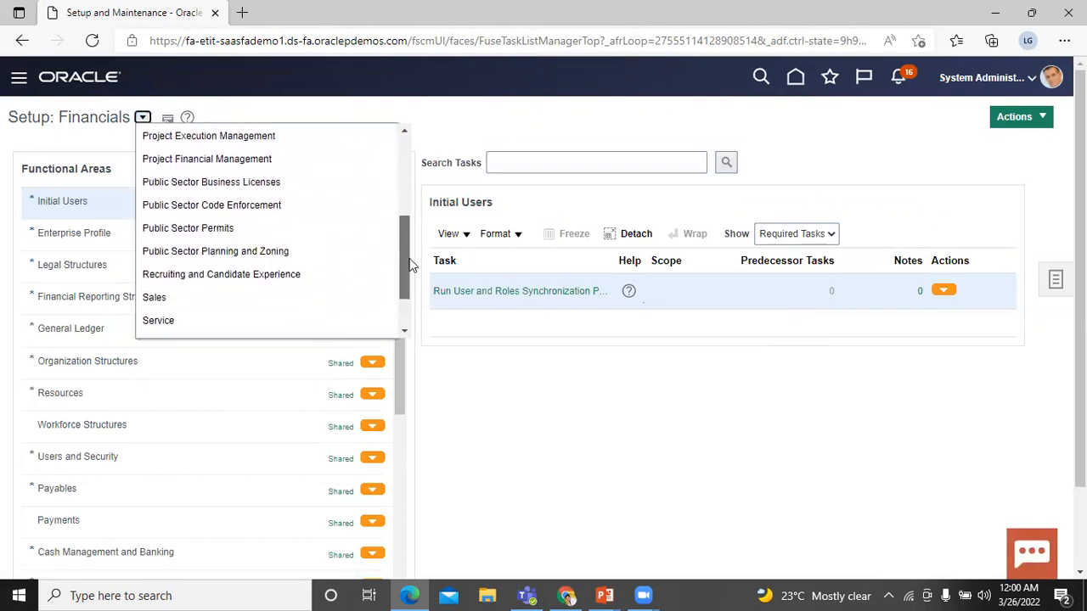
left_click(305, 287)
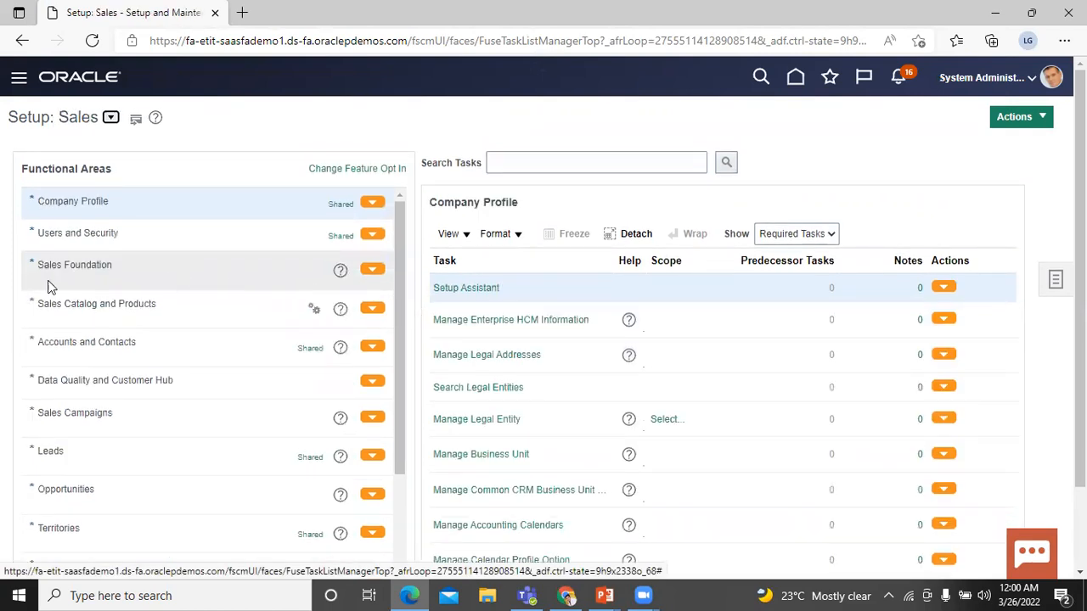
List all Sales Foundation tasks, not just required ones, down to Manage Activity Profile Options.
left_click(68, 266)
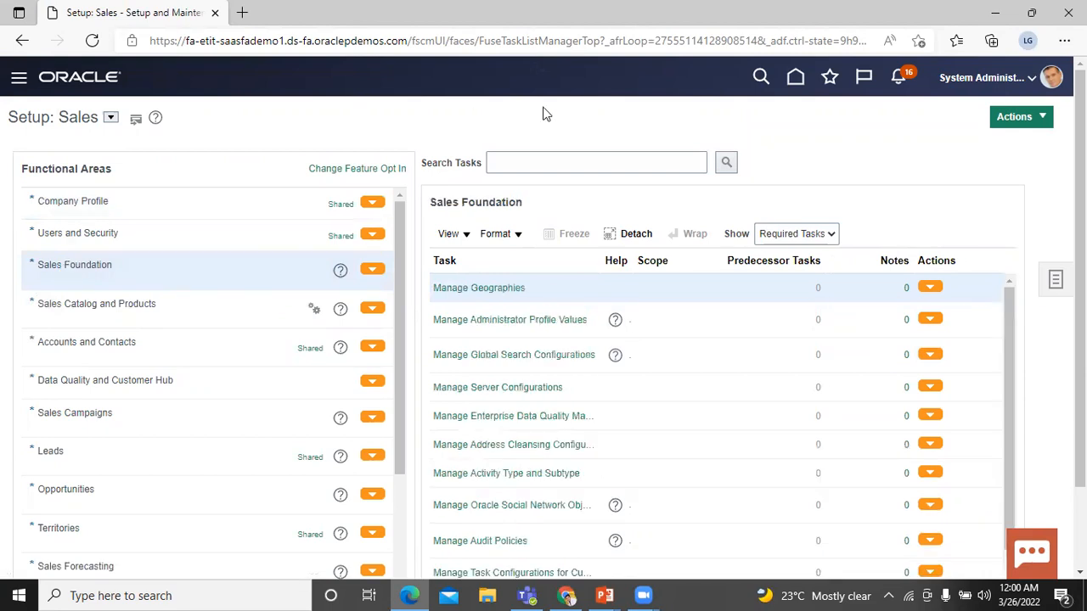
left_click(829, 234)
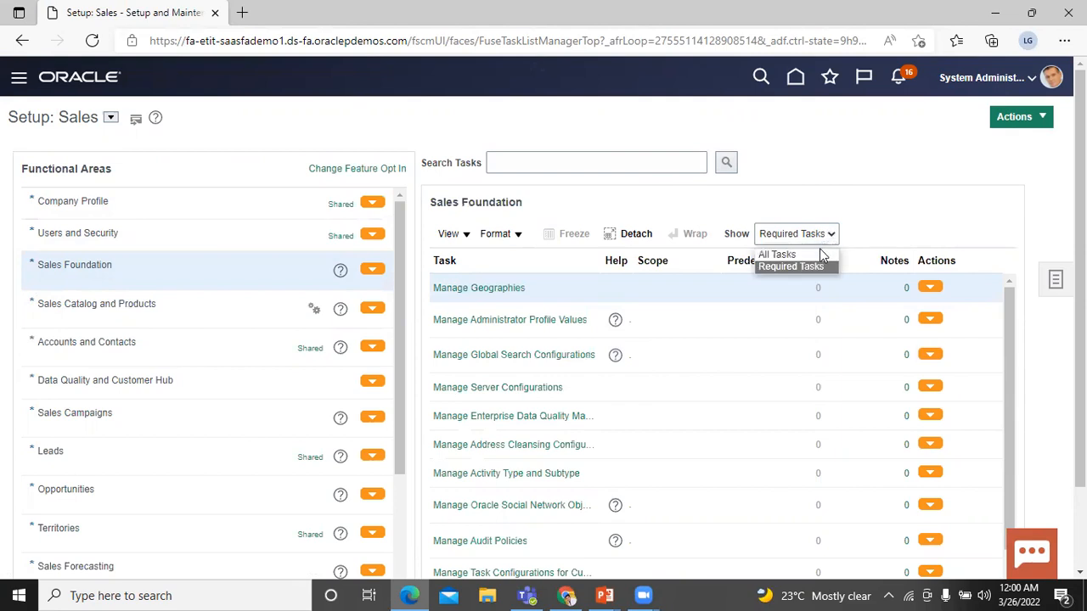
left_click(818, 254)
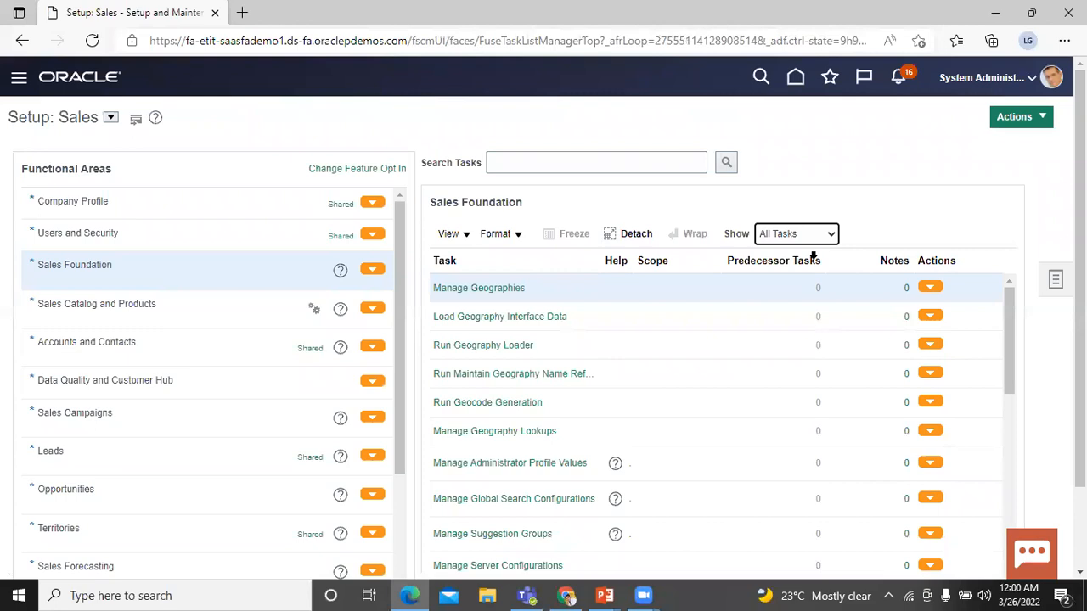
left_click_drag(1007, 305, 1020, 381)
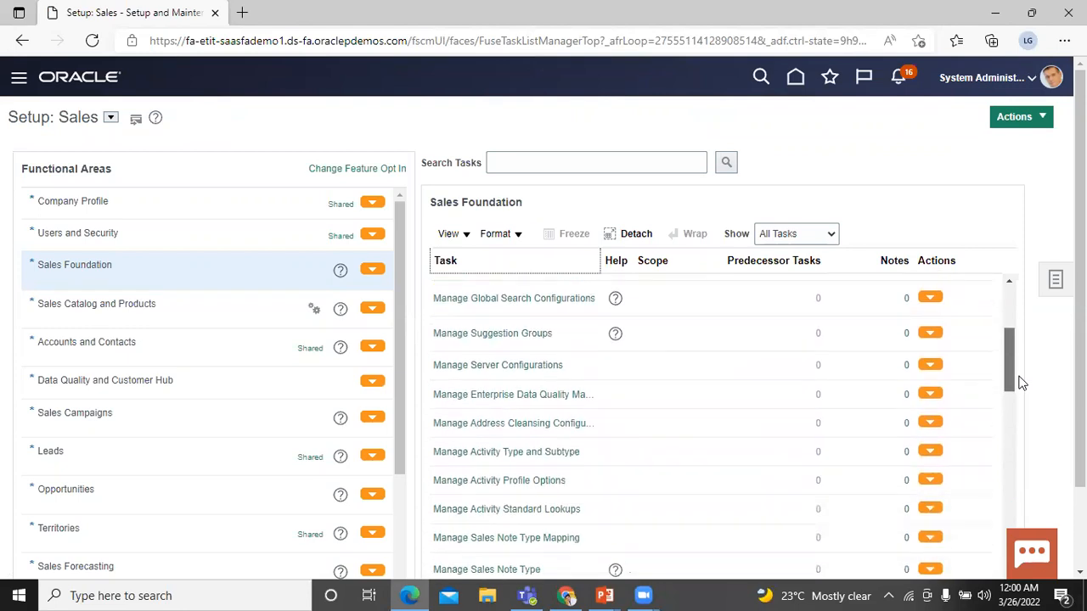
Open Manage Activity Profile Options and select ZMM_ACTIVITY_ENABLE_ALL_RECORDS at the end of the list.
left_click(503, 477)
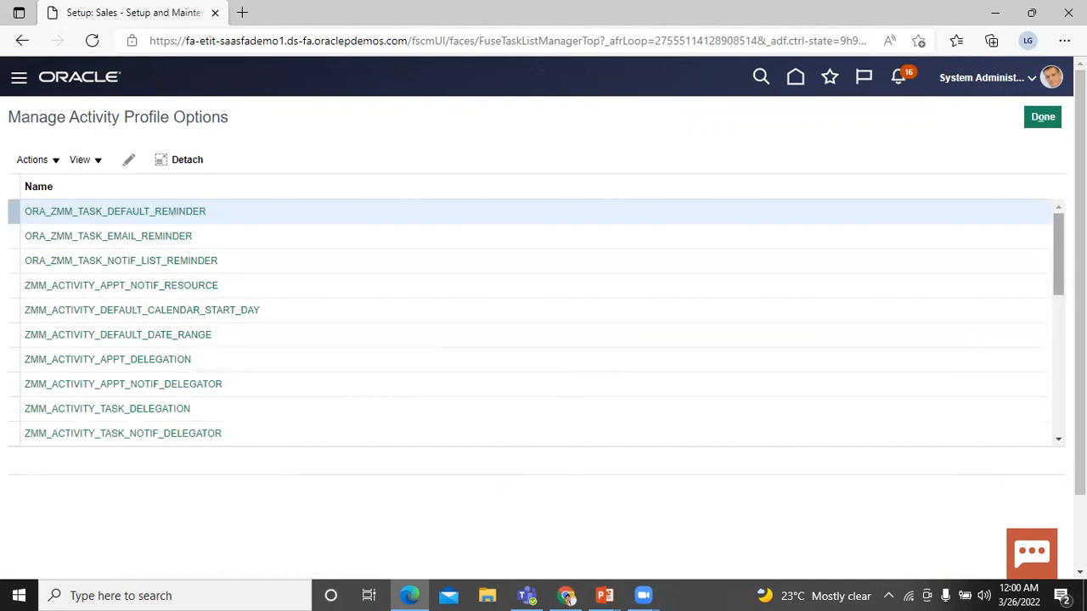
scroll(535, 322, "down", 10)
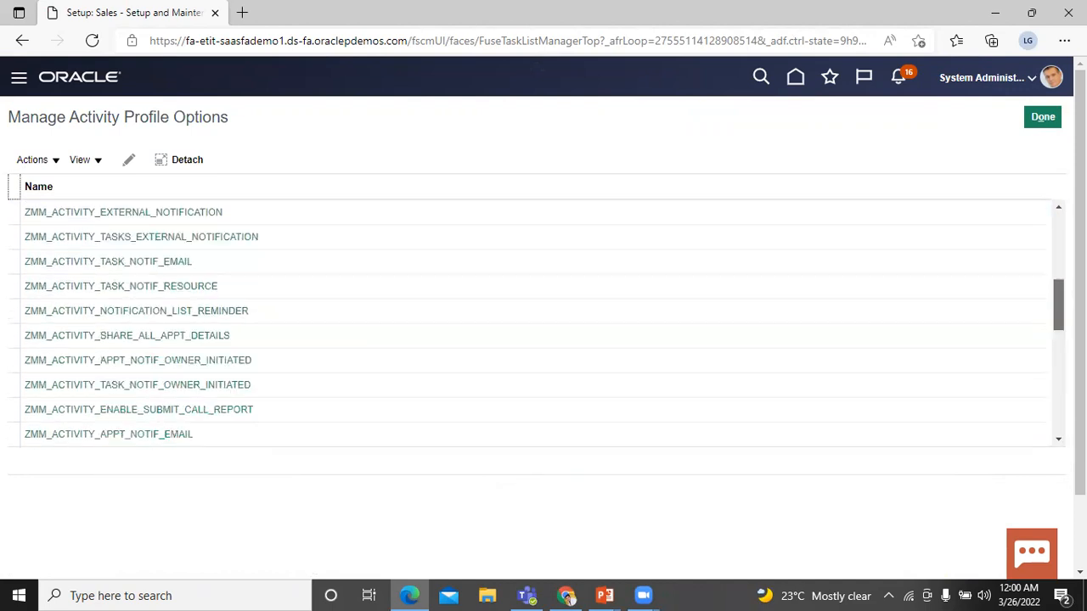
scroll(897, 427, "down", 5)
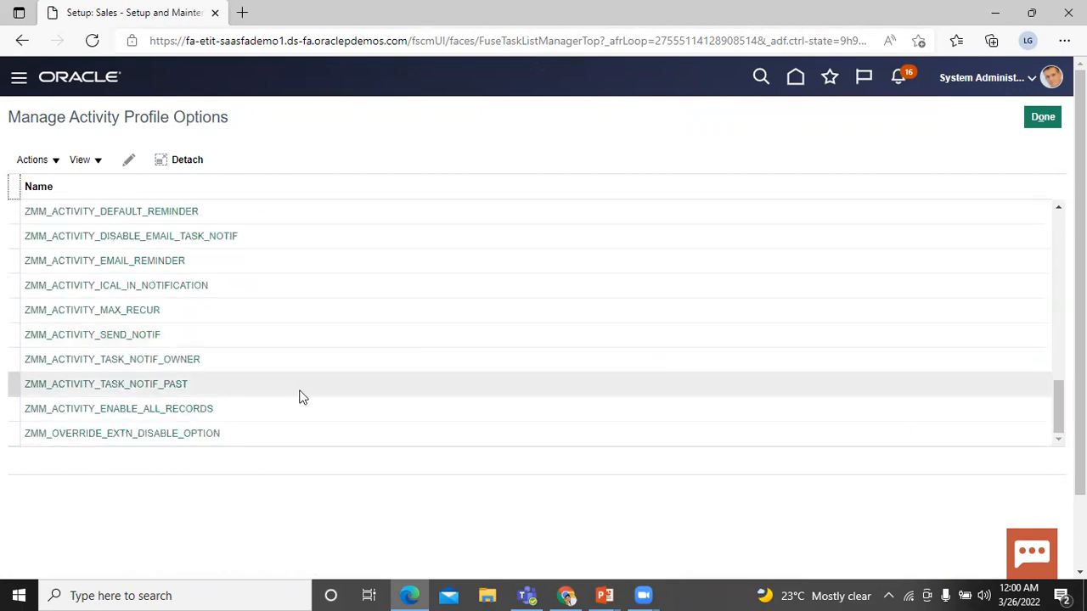
left_click(185, 409)
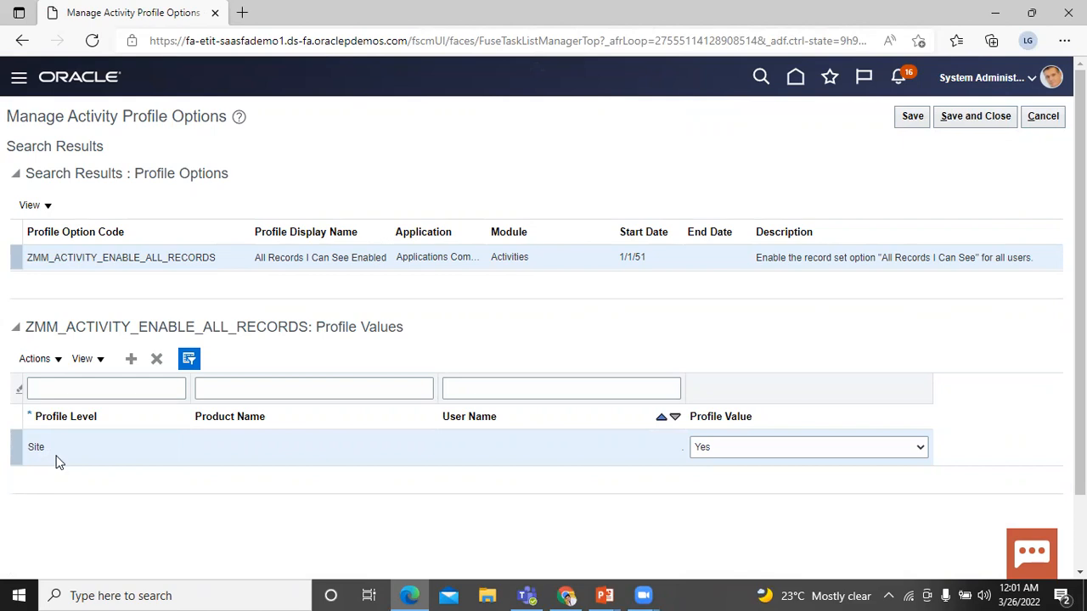
Toggle the Site profile value to No and back to Yes, then add a new value row.
left_click(732, 453)
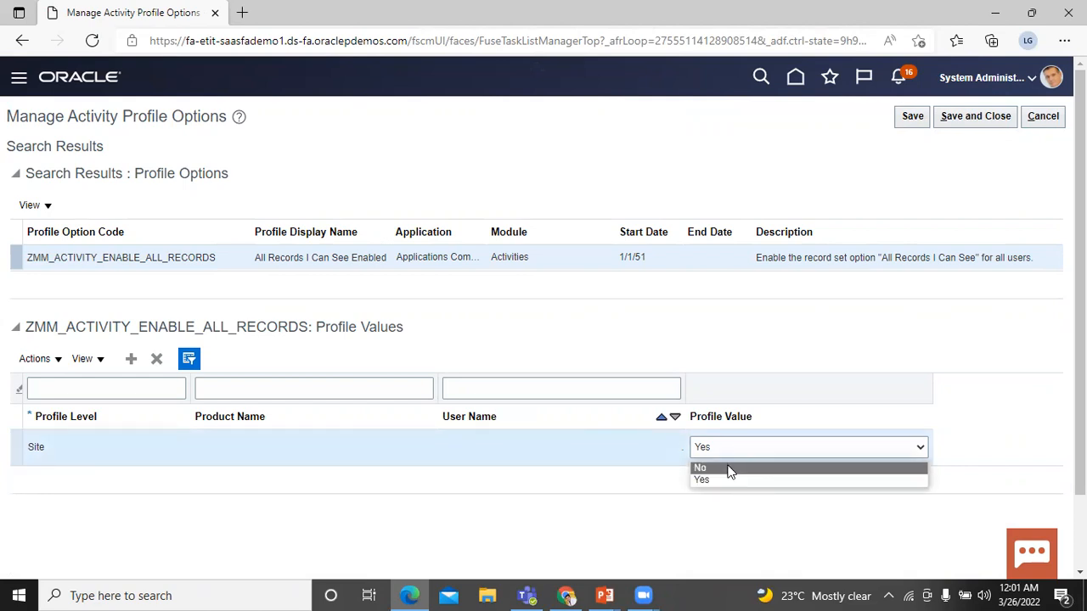
left_click(729, 469)
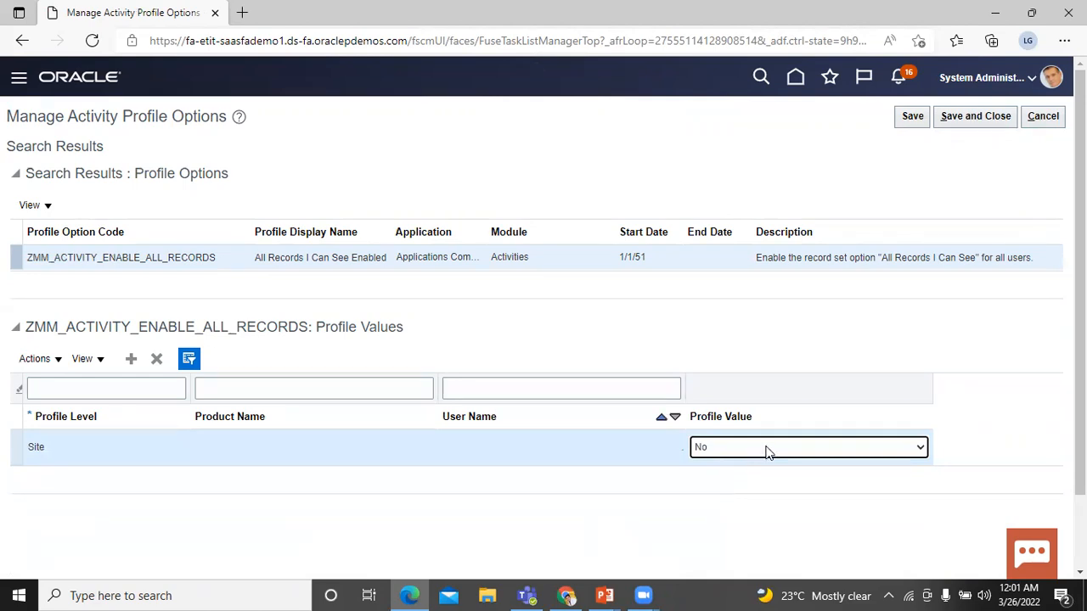
left_click(766, 450)
left_click(759, 480)
left_click(130, 361)
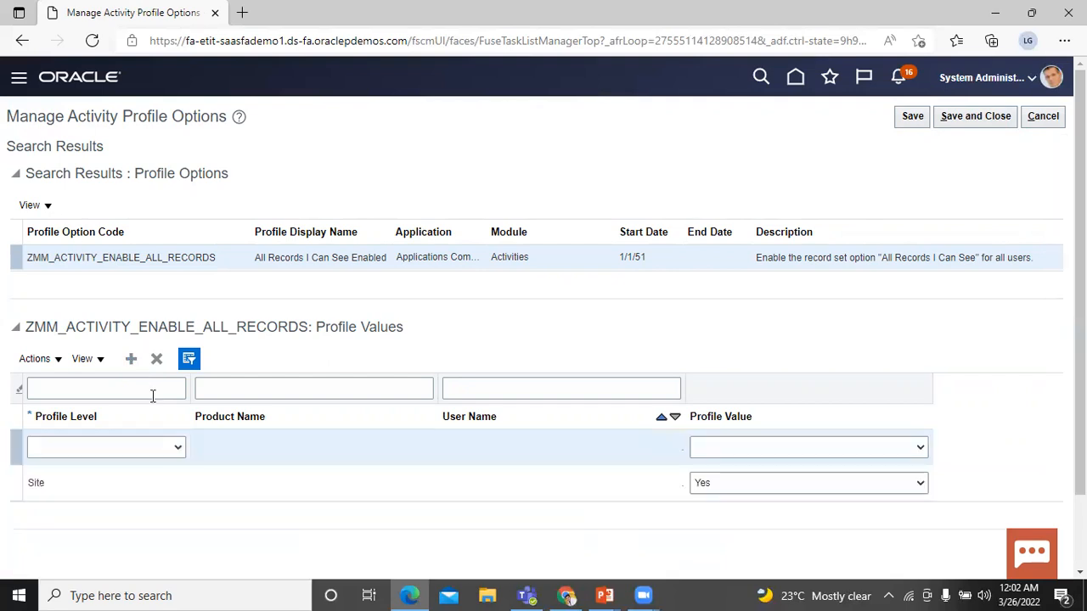
Set the new row's level to User and pick the user found by searching their user name.
left_click(175, 447)
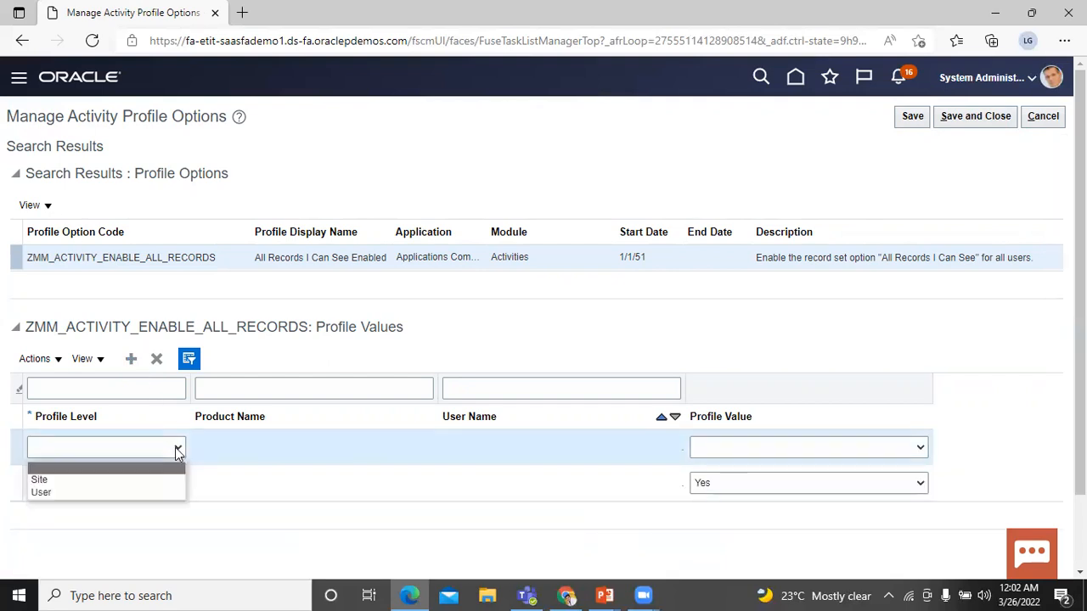
left_click(162, 489)
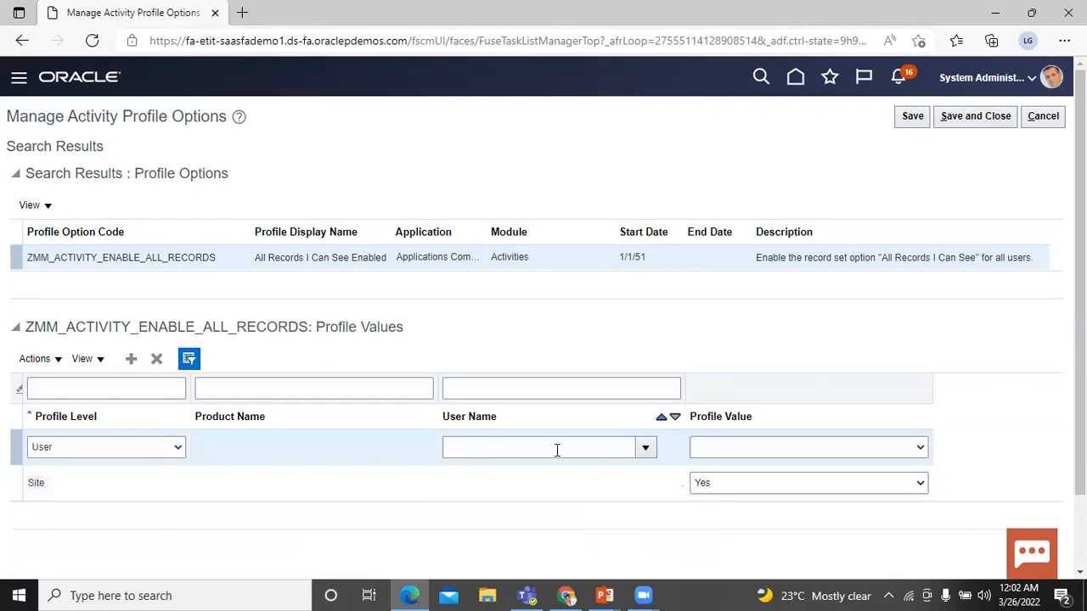
left_click(646, 449)
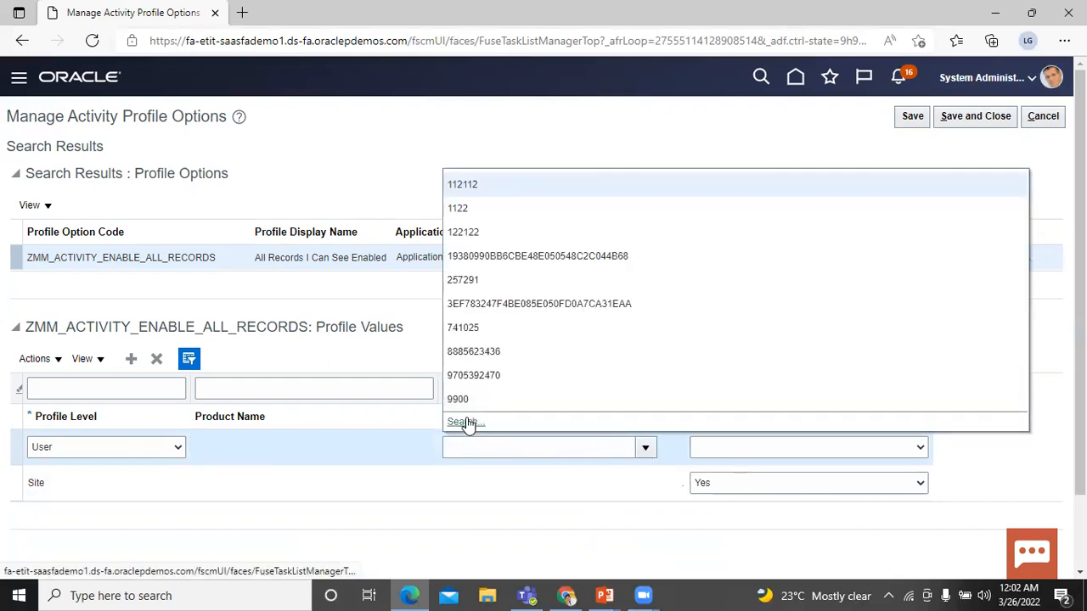
left_click(467, 421)
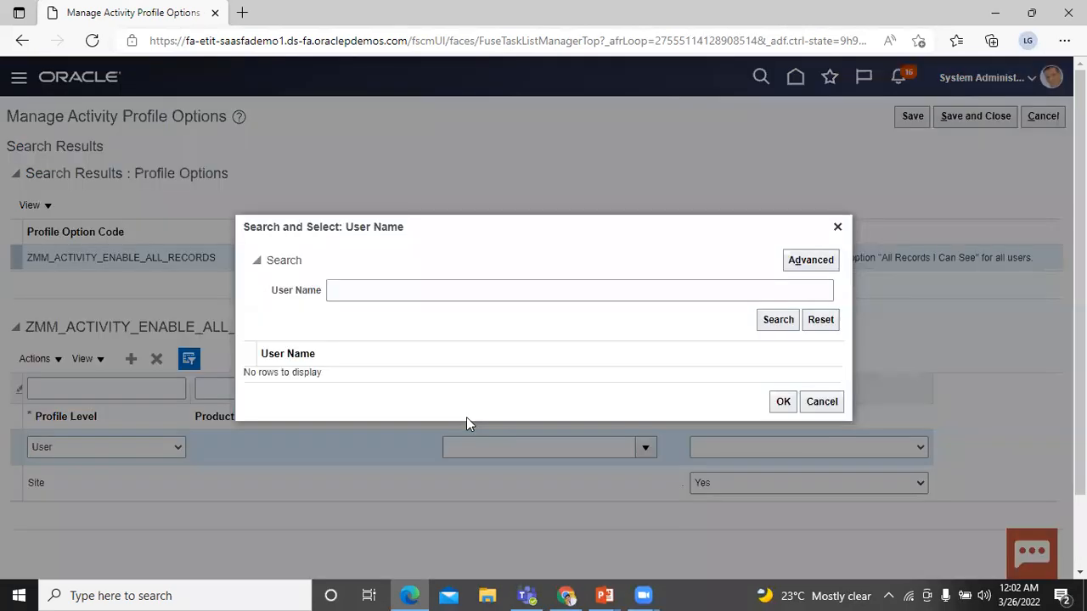
left_click(419, 289)
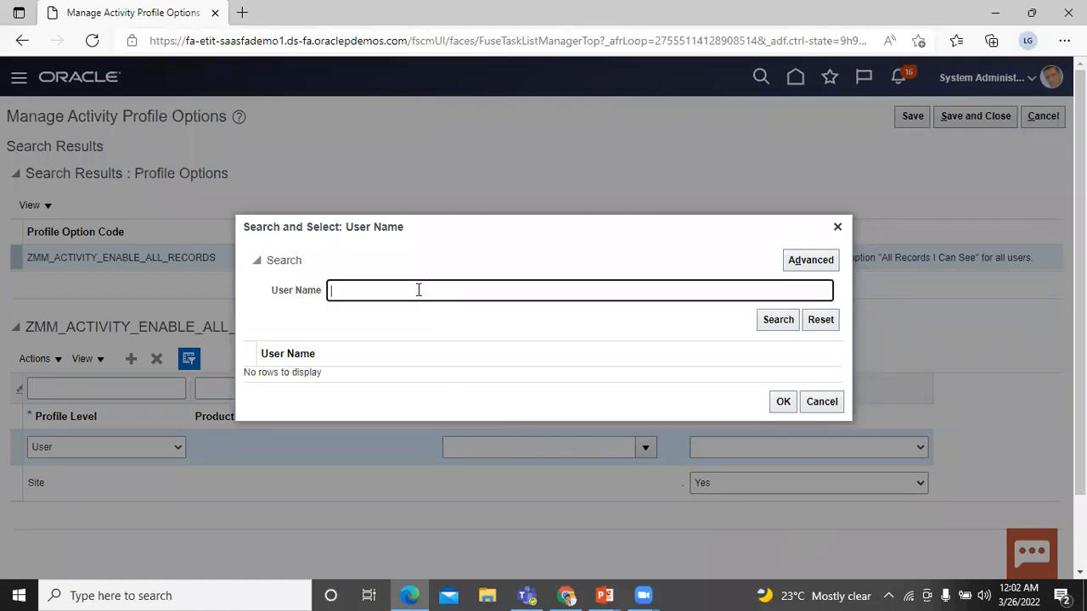
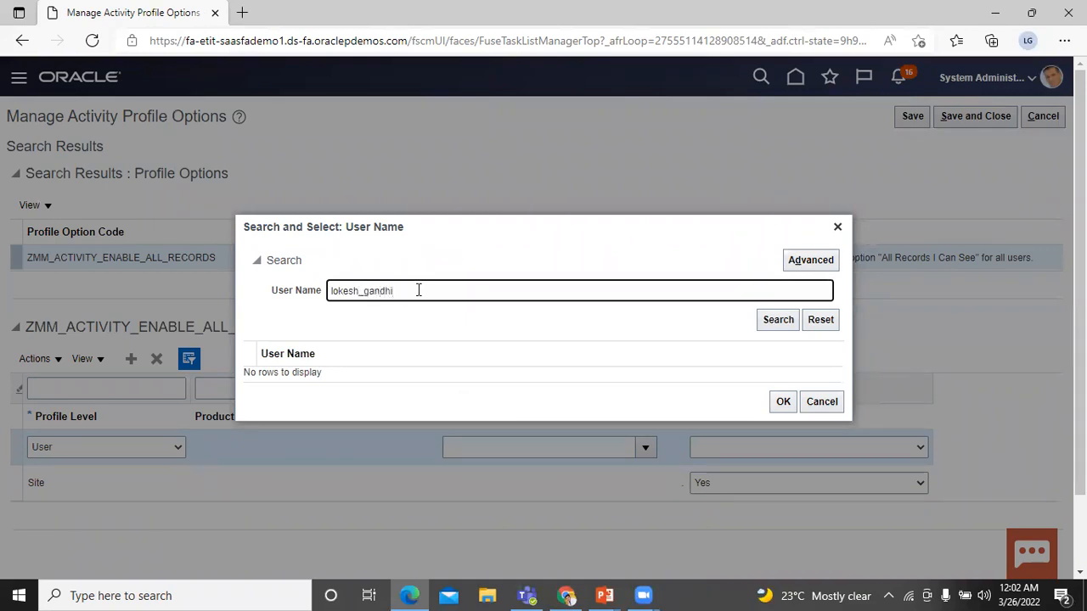
left_click(775, 323)
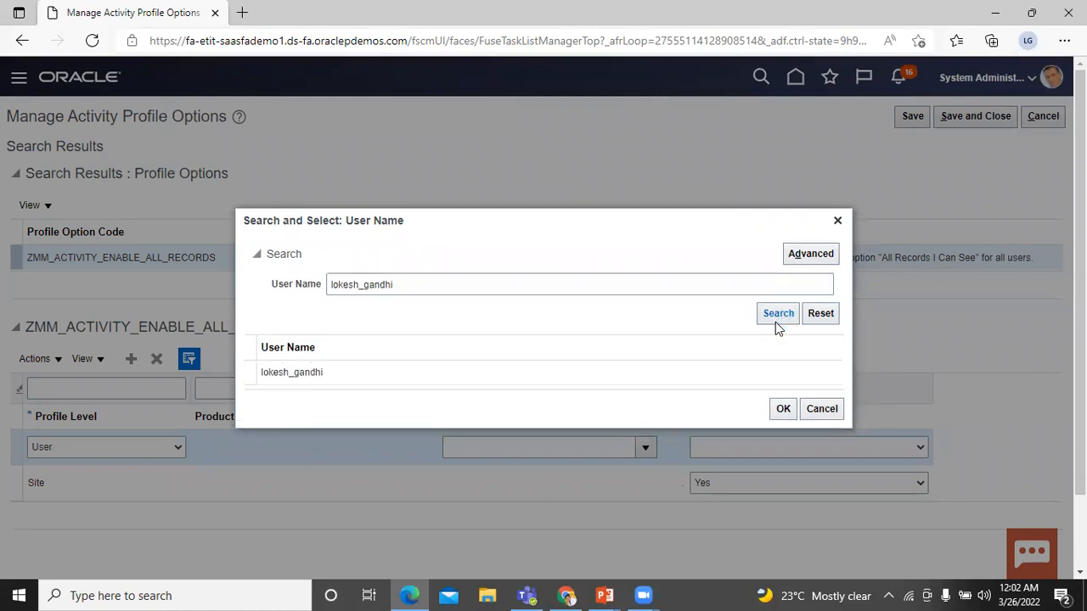
left_click(254, 372)
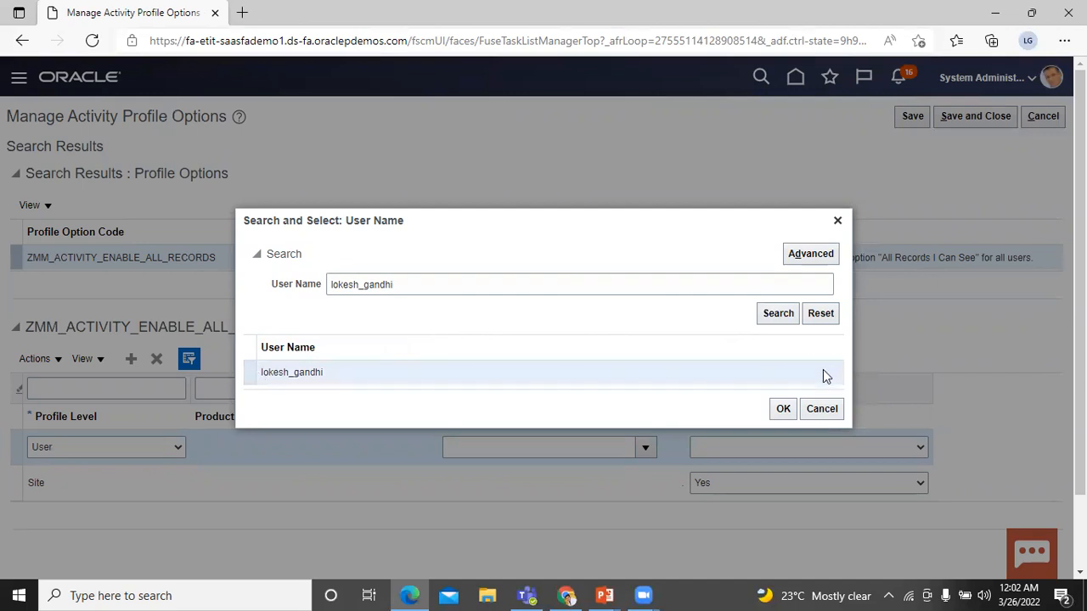
left_click(782, 410)
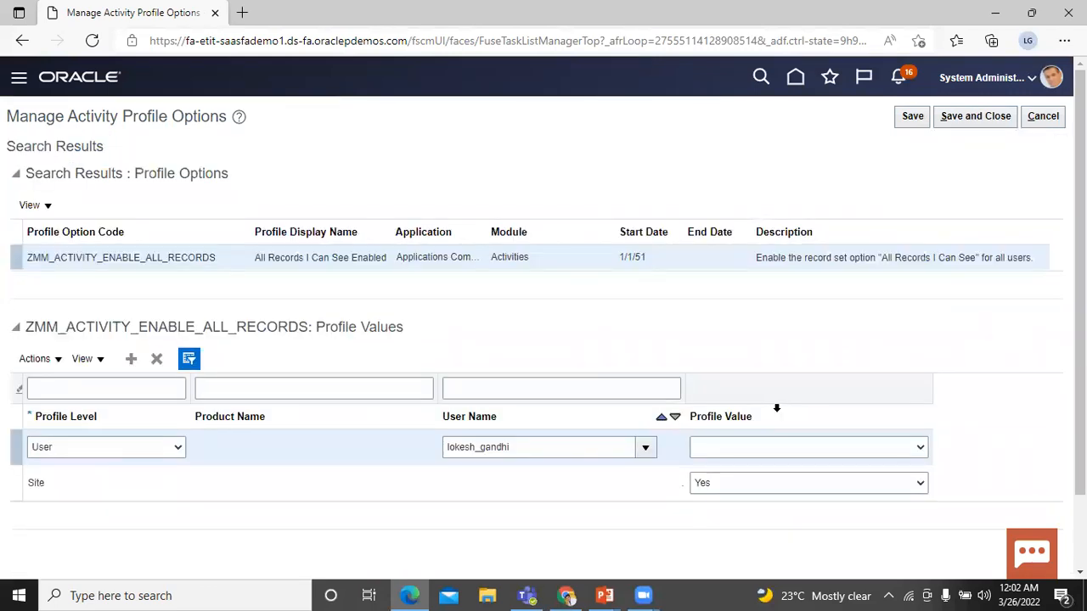
Set the user-level profile value to Yes and save and close.
left_click(921, 450)
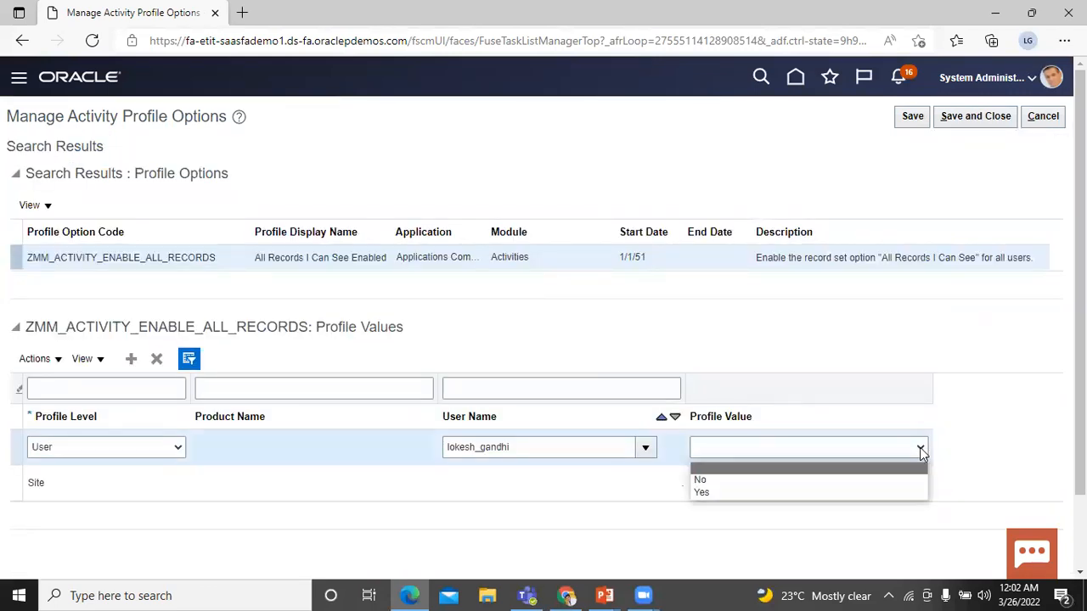
left_click(859, 499)
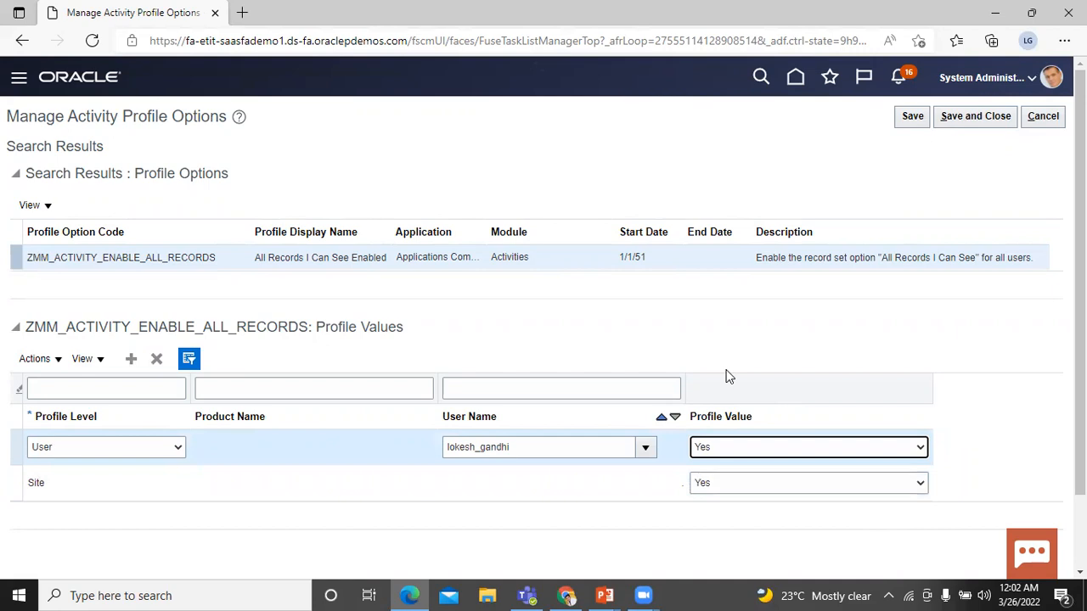
left_click(983, 125)
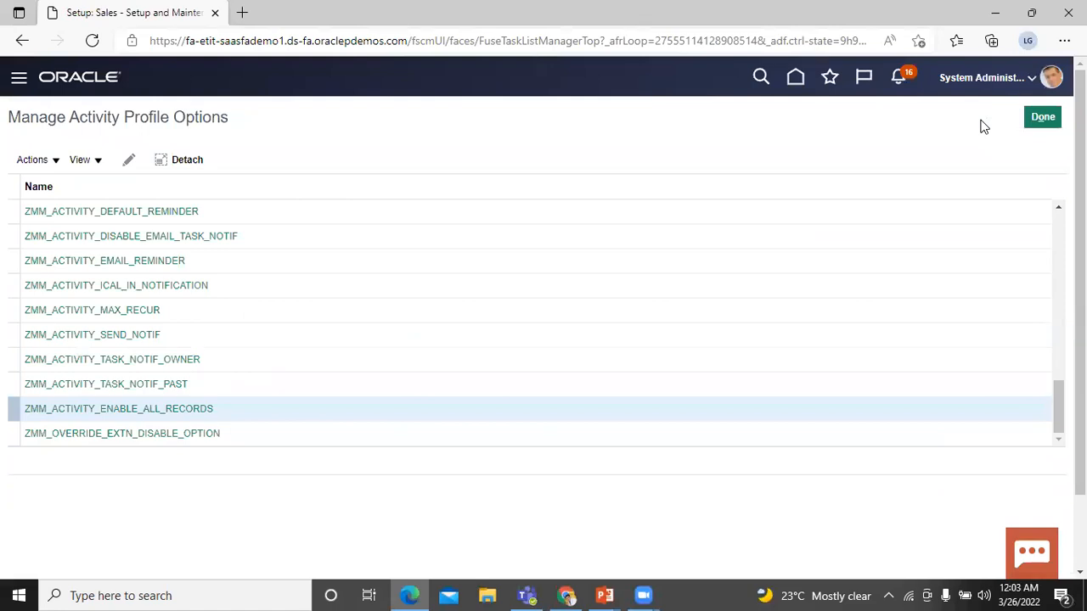
Reopen ZMM_ACTIVITY_ENABLE_ALL_RECORDS to confirm Site and User values are Yes, then finish the task.
left_click(72, 411)
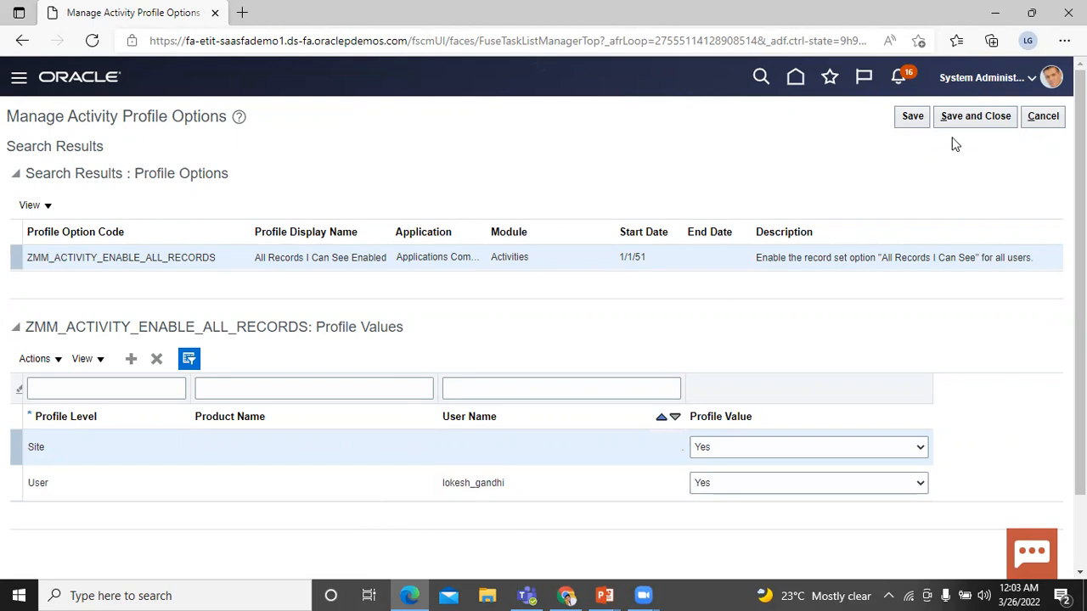
left_click(974, 122)
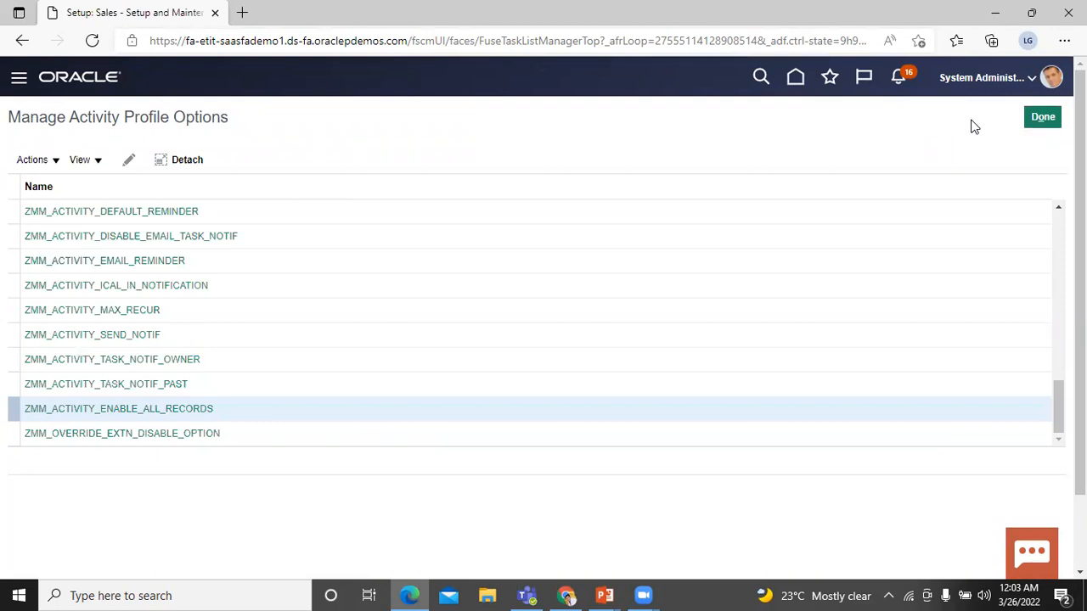
left_click(1041, 117)
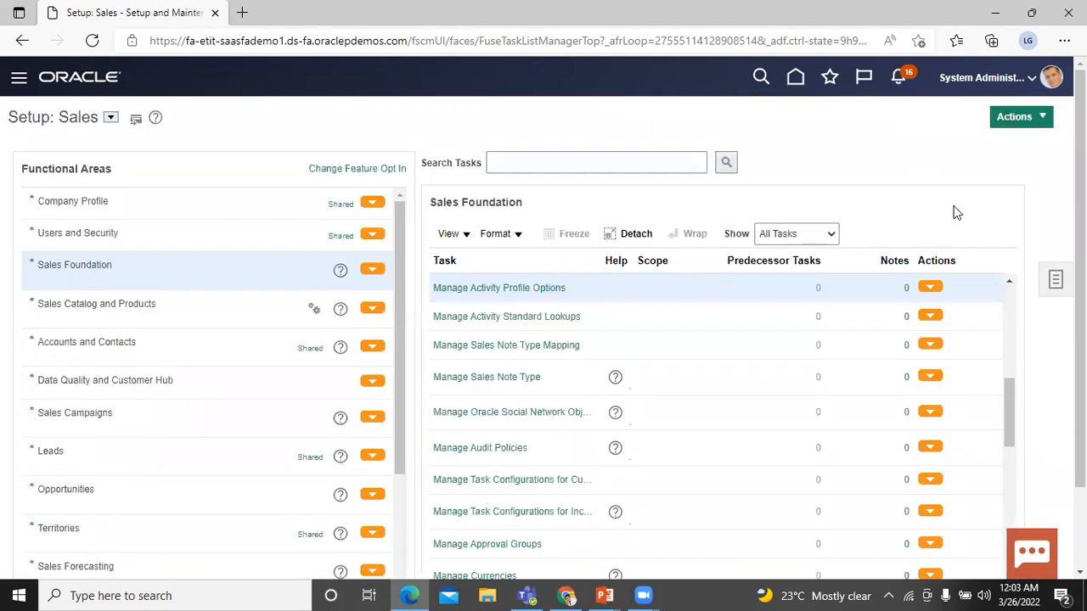
Search setup tasks for 'manage standard lookups', correcting a typo, and open the matching task.
left_click(1054, 282)
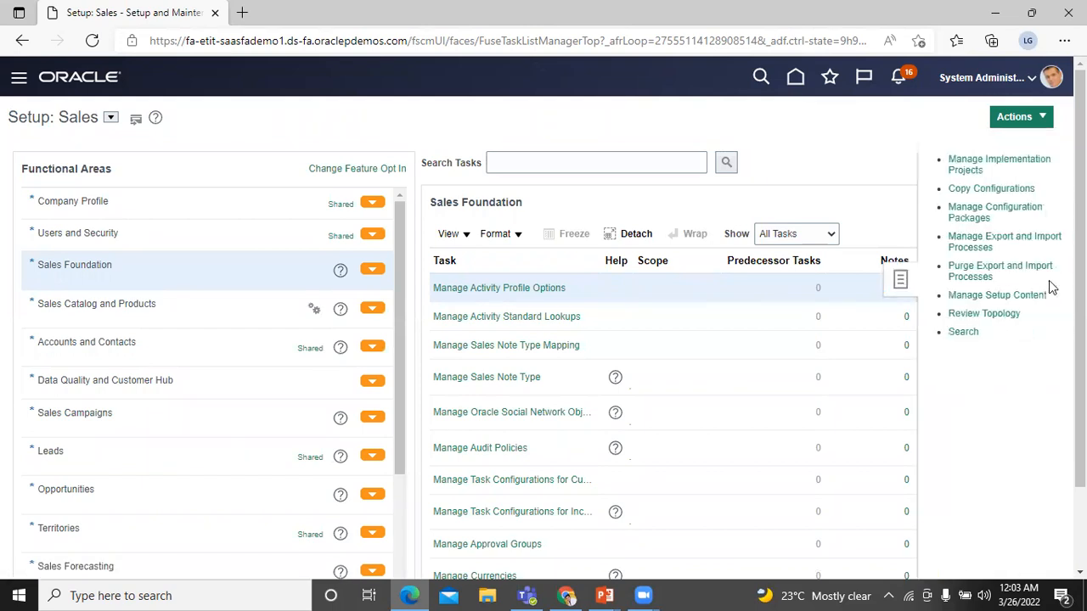
left_click(943, 333)
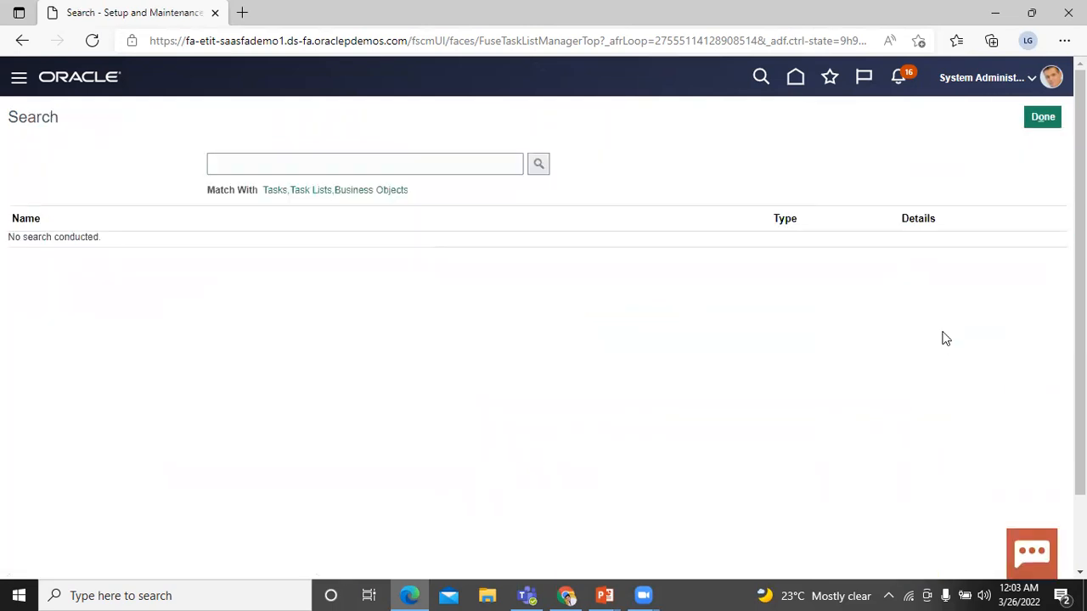
left_click(407, 164)
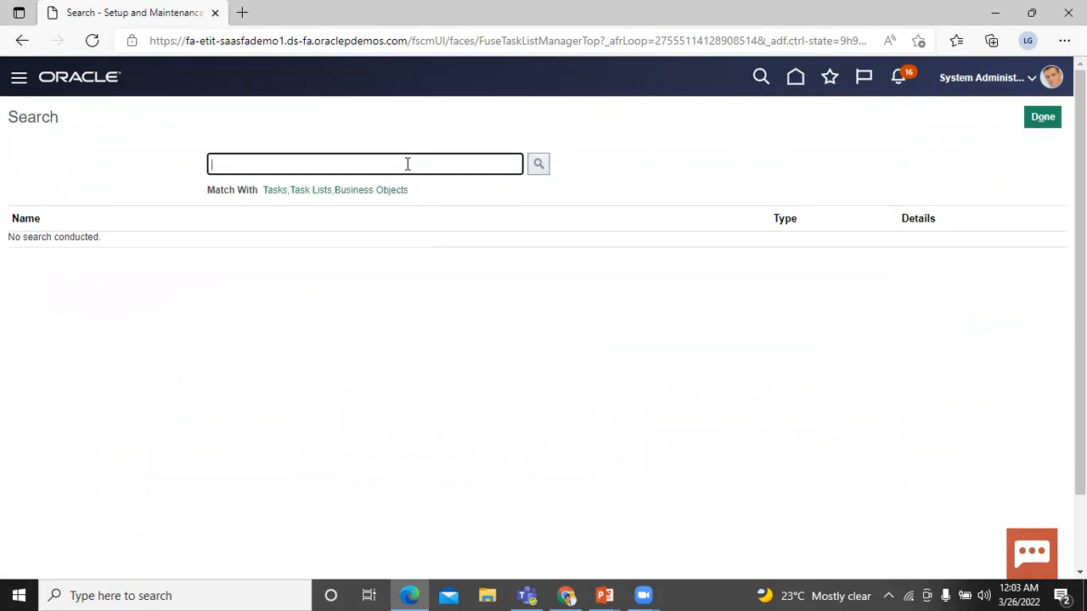
type("manage")
type(" standa")
type("rd loc")
type("k")
type("kops")
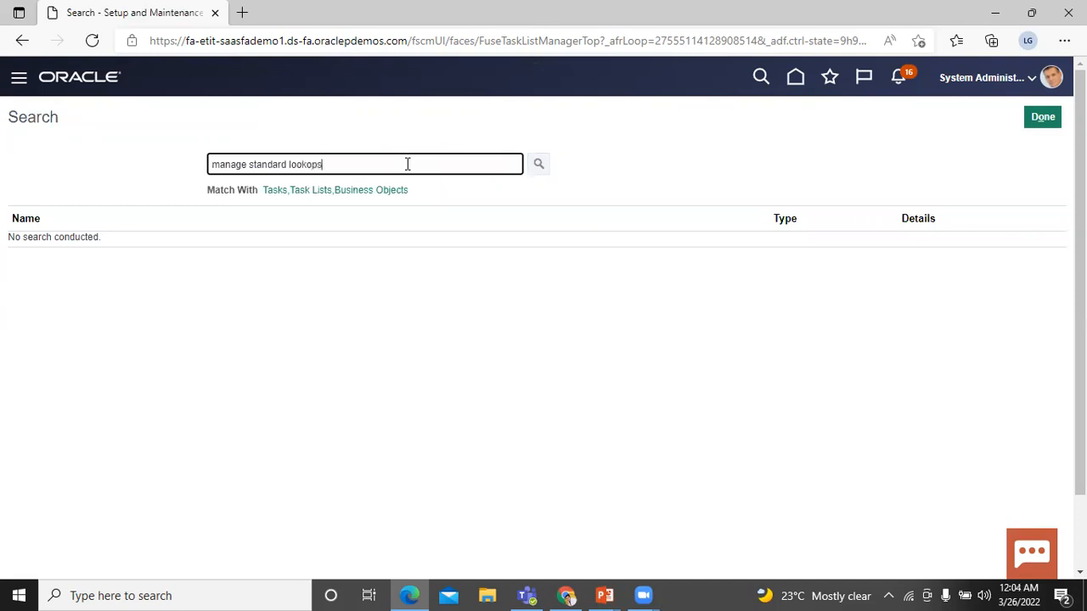
key("Return")
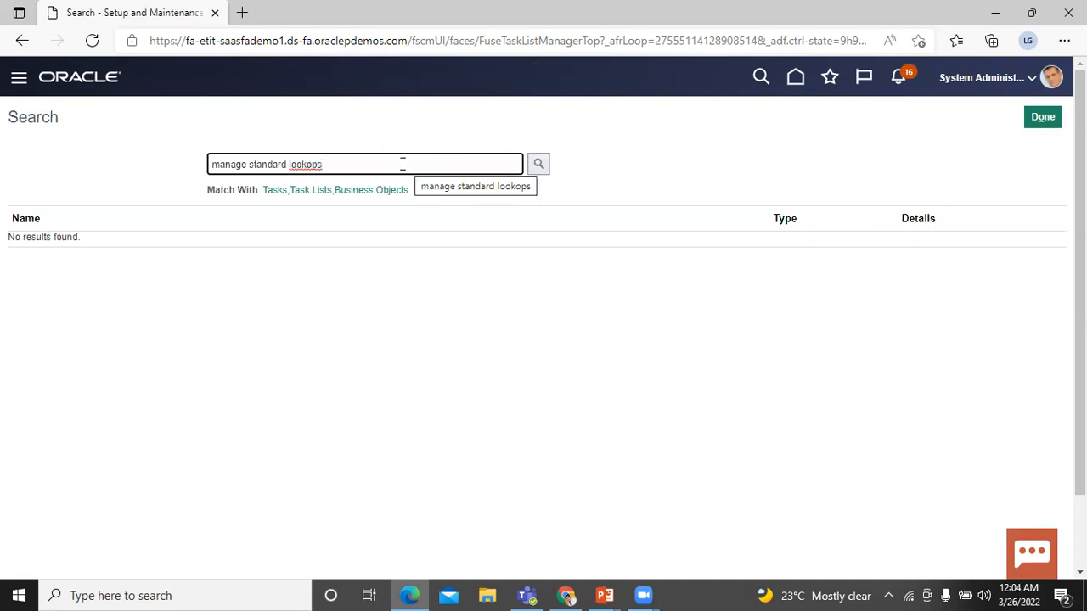
key("BackSpace")
key("BackSpace")
key("BackSpace")
type("ups")
key("Return")
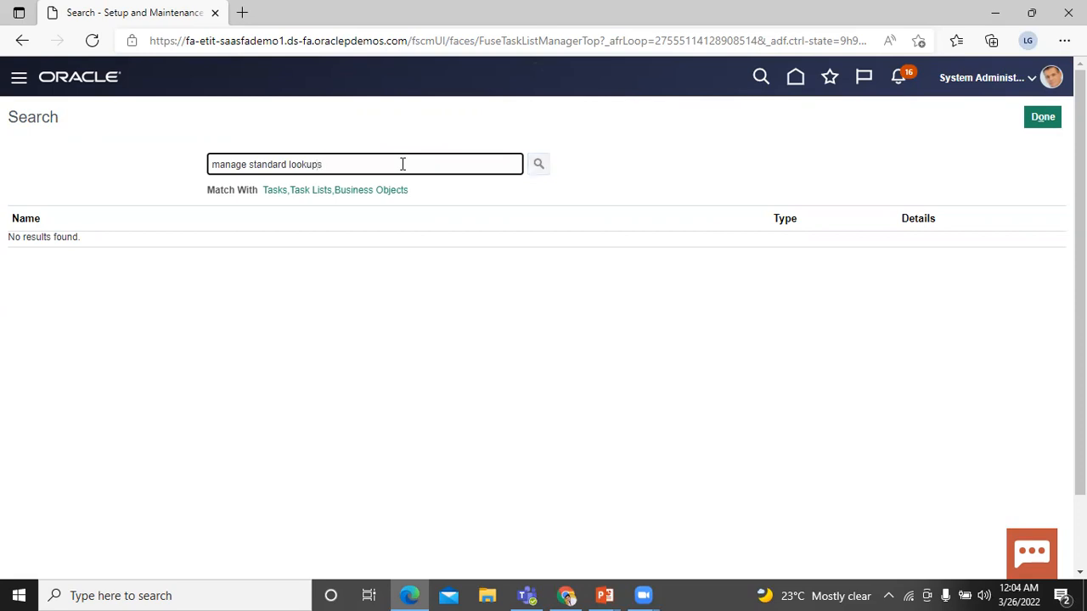
left_click(91, 249)
In Manage Standard Lookups, enter ORA_ZMM_ACTIVITY_FILTER_TYPE as the Lookup Type.
left_click(90, 244)
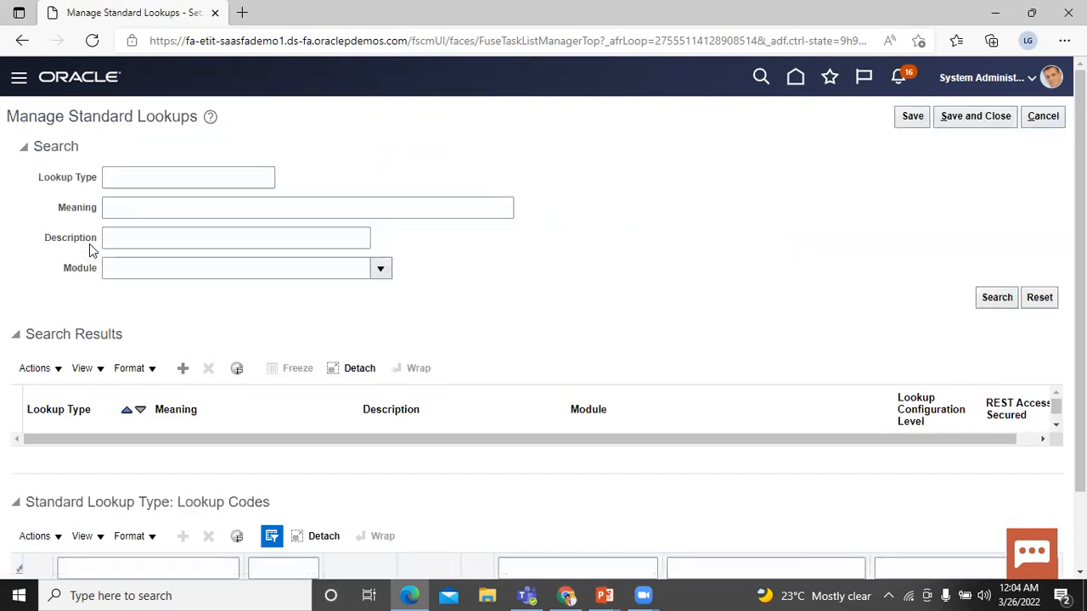
left_click(168, 179)
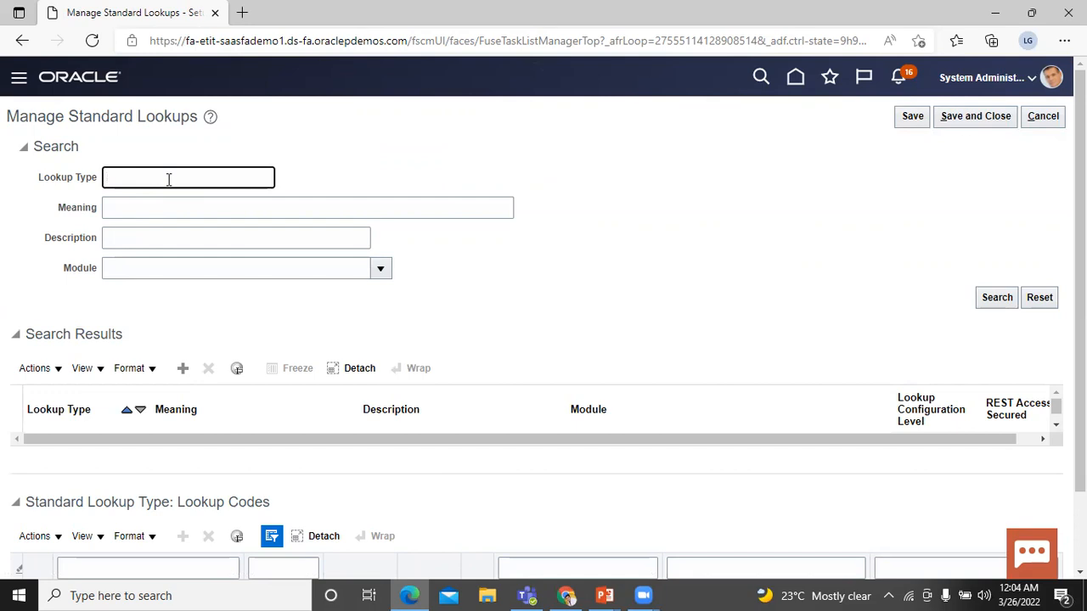
type("O")
type("R")
type("A")
type("_")
type("AM")
key("BackSpace")
key("BackSpace")
type("ZMM")
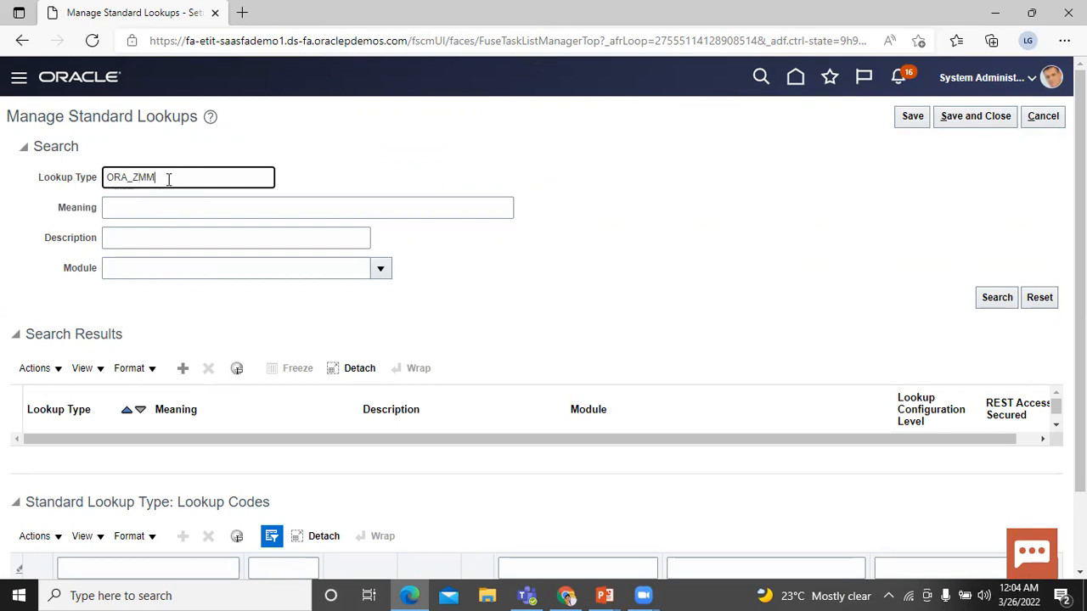
type("_ACTIVITY")
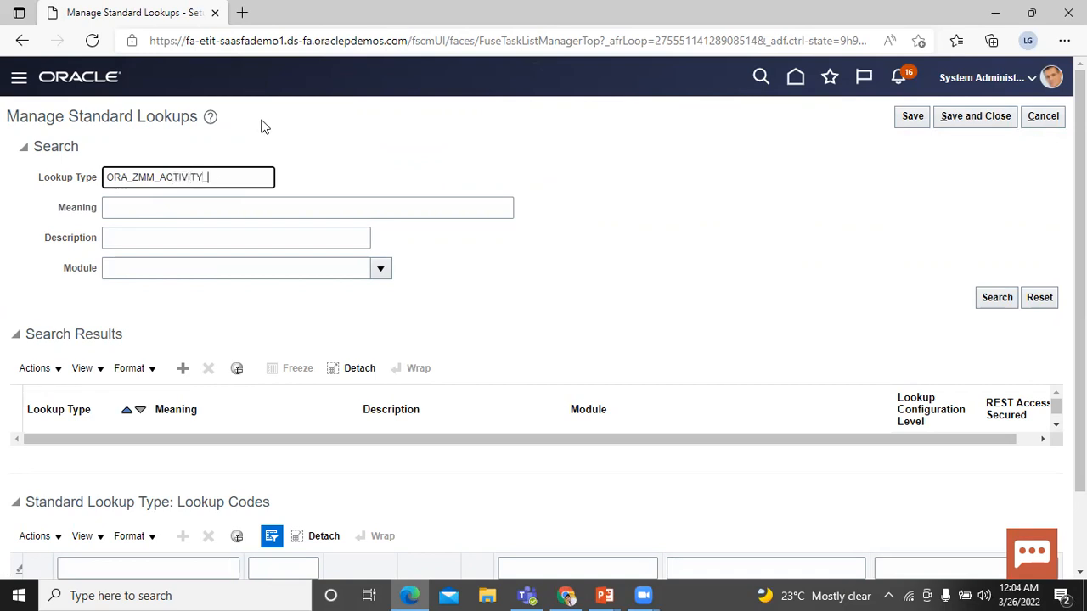
type("_FILTER_TYPE")
Search ORA_ZMM_ACTIVITY_FILTER_TYPE, review codes OPENACTIVITIES, COMPLETEDACTIVITIES, ALLACTIVITIES, then close the page.
left_click(987, 301)
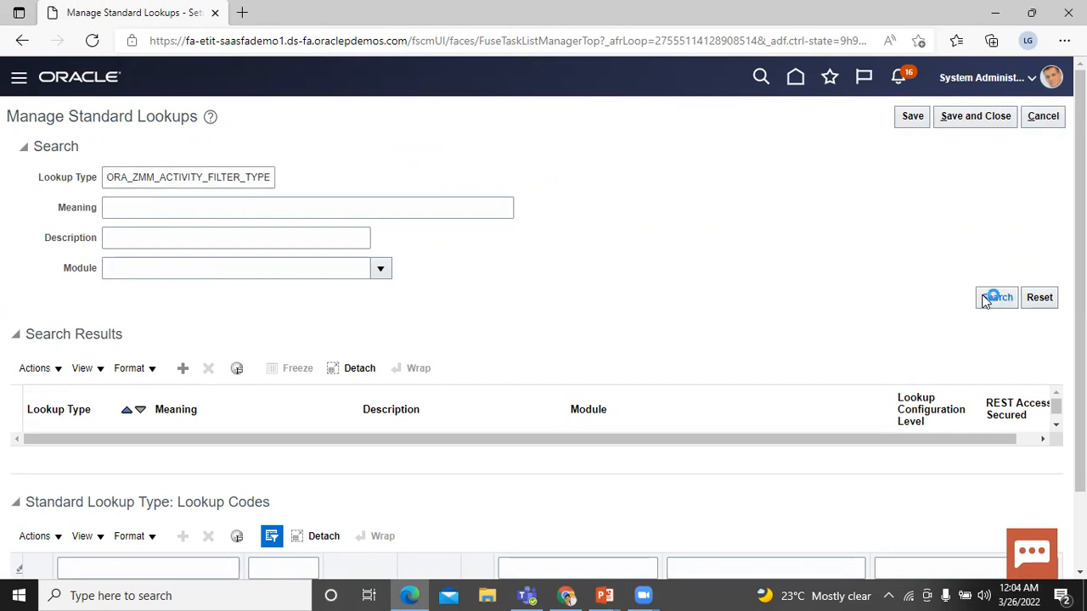
scroll(544, 317, "down", 1)
scroll(544, 318, "down", 3)
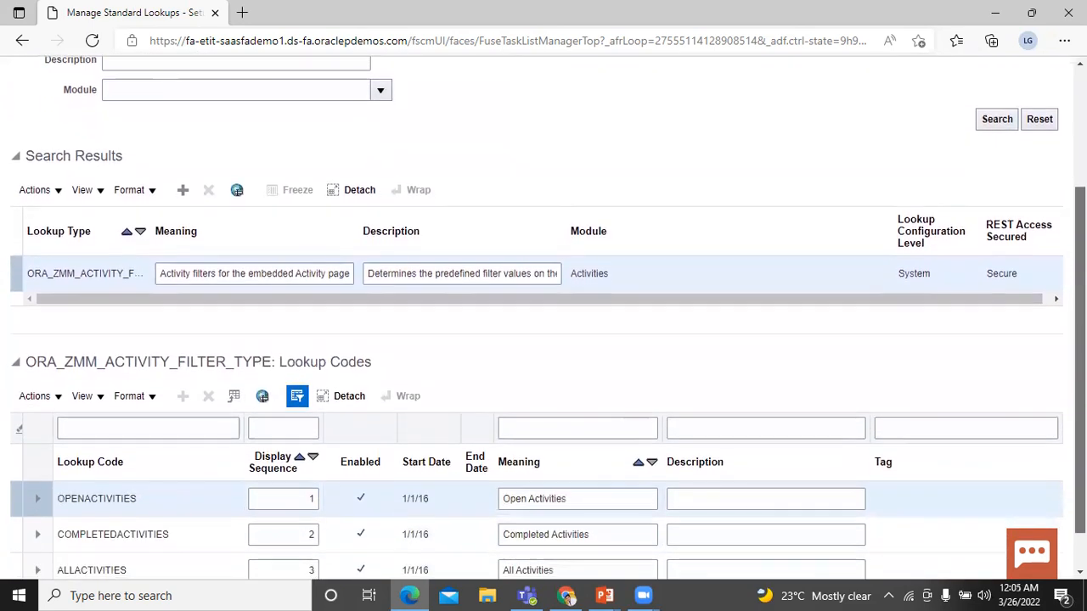
scroll(543, 318, "down", 1)
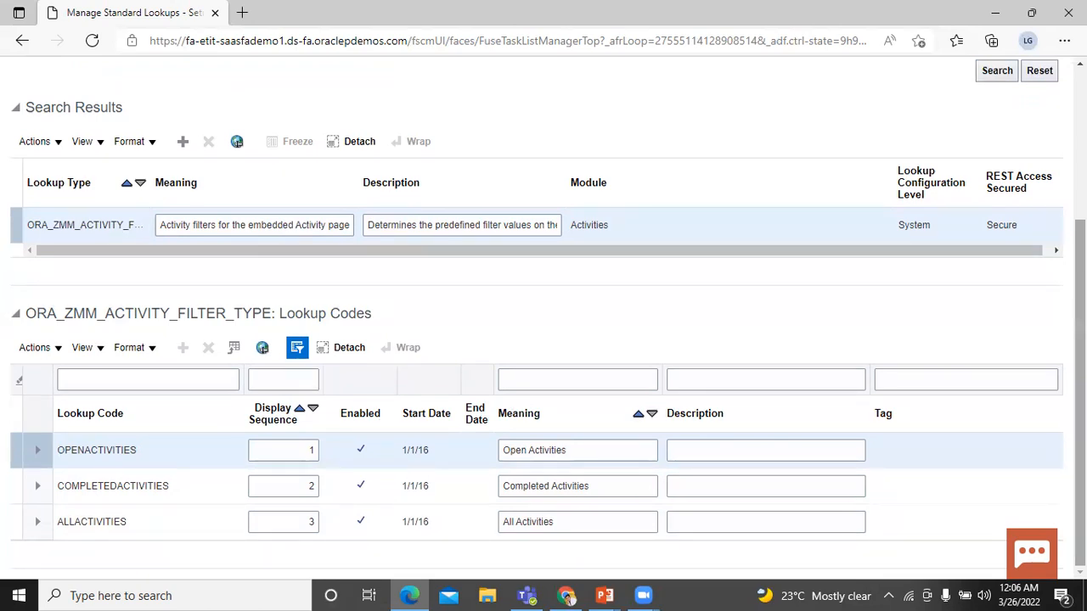
scroll(543, 317, "up", 3)
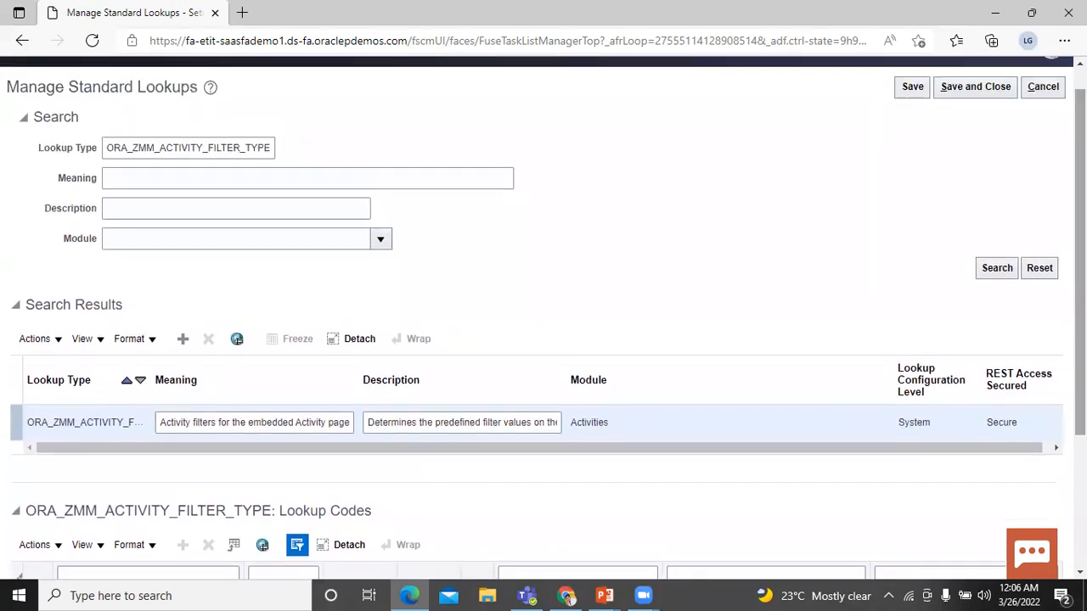
left_click(992, 90)
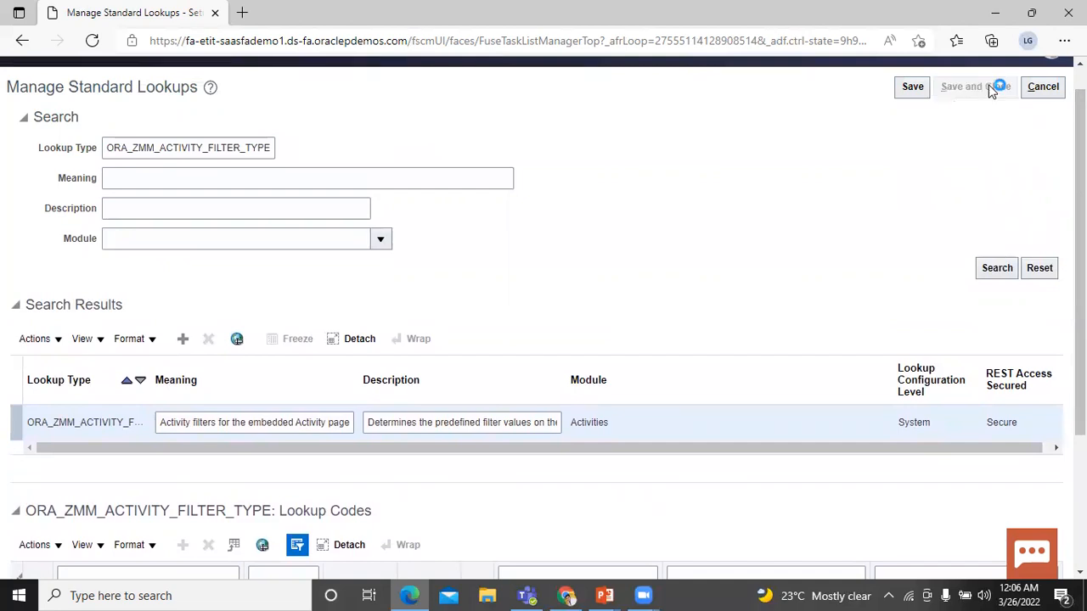